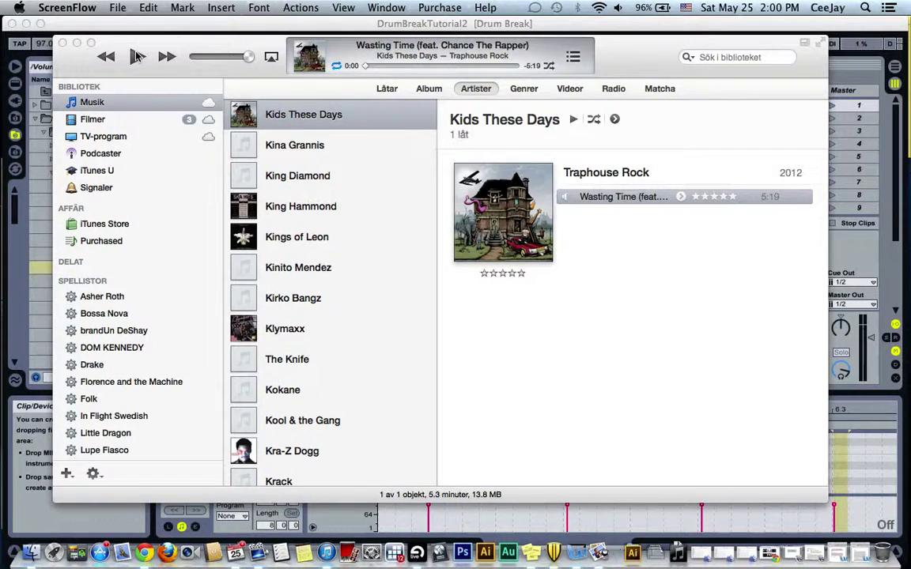
Play "Wasting Time (feat. Chance The Rapper)" from Kids These Days and lower the system volume
left_click(136, 56)
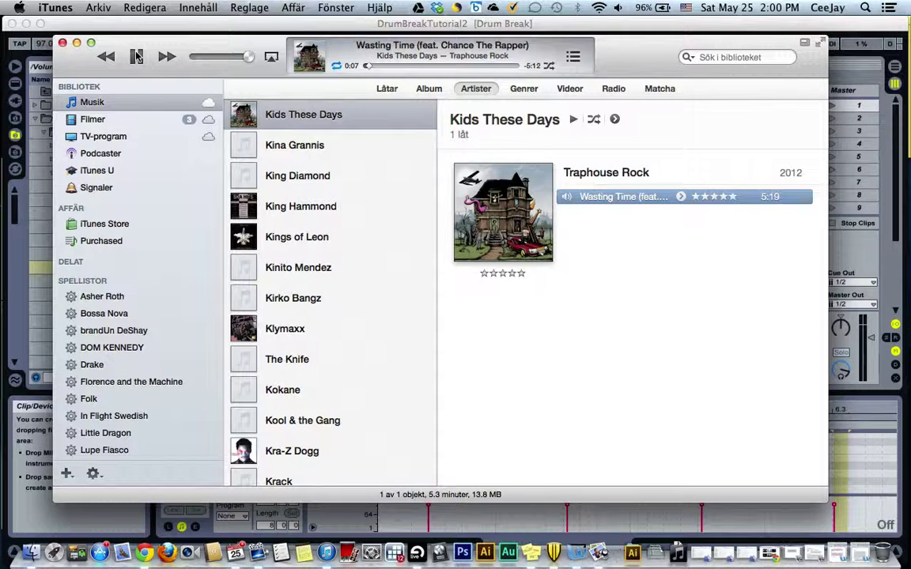
key("XF86AudioLowerVolume")
key("XF86AudioLowerVolume")
key("XF86AudioLowerVolume")
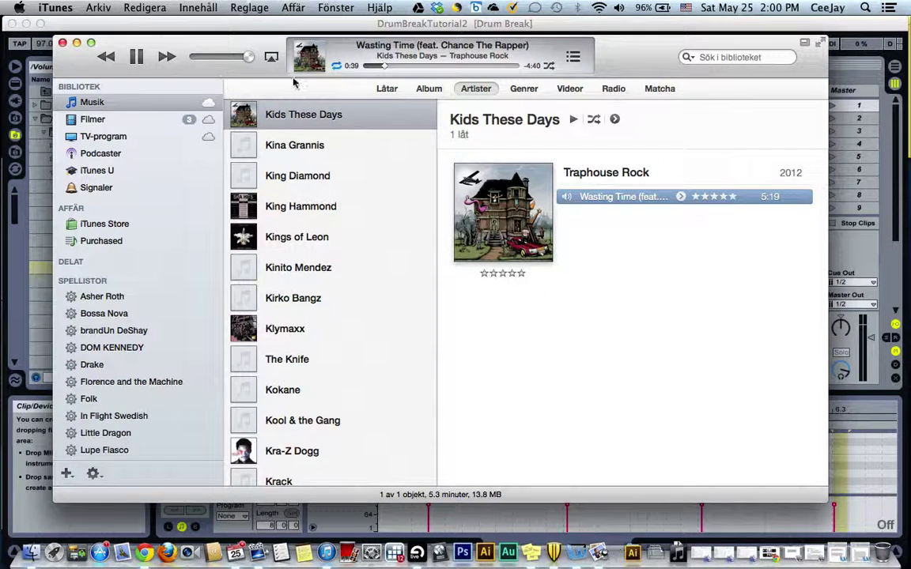
Skip ahead through the playing song to a passage about two thirds of the way in, and lower the system volume
left_click(414, 68)
left_click(454, 67)
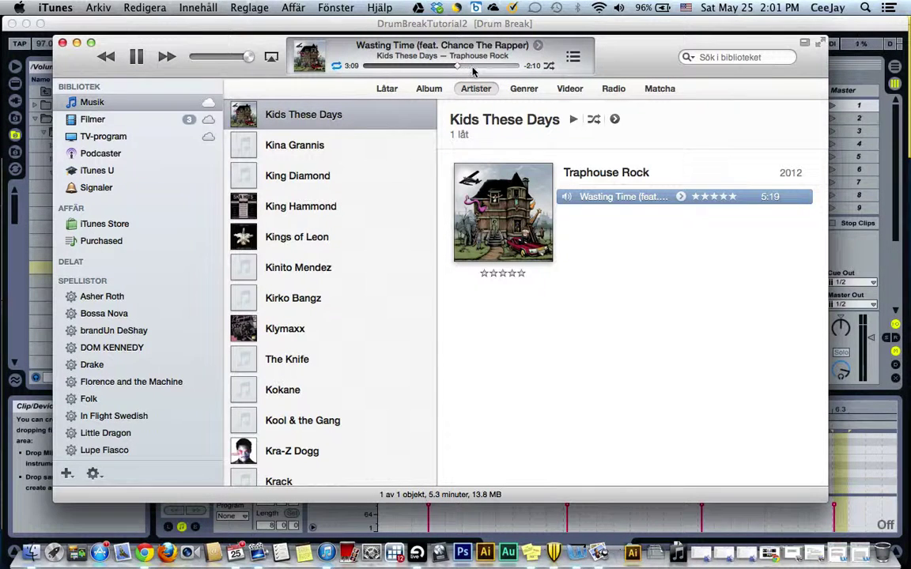
left_click(473, 67)
key("XF86AudioLowerVolume")
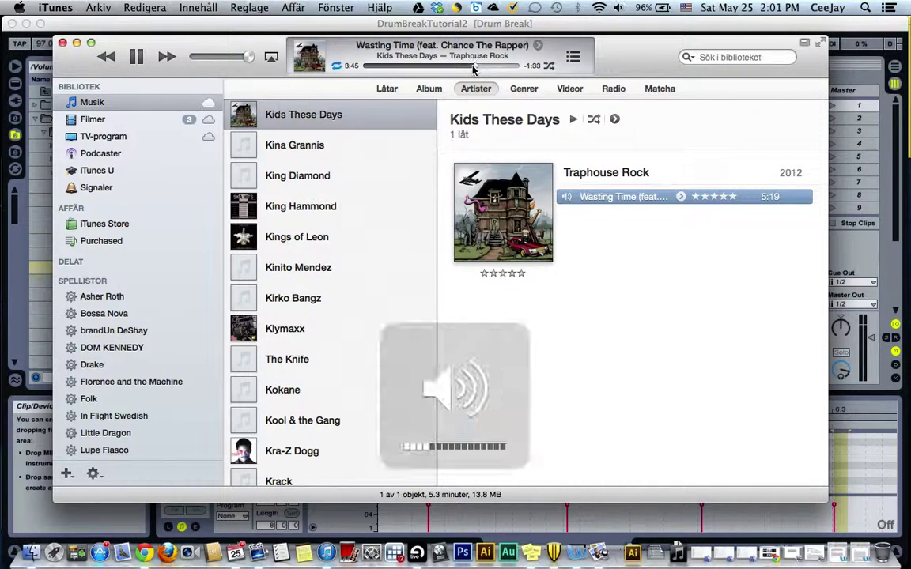
Raise the system volume to listen to the passage, and reduce it again while the song keeps playing
key("XF86AudioRaiseVolume")
key("XF86AudioRaiseVolume")
key("XF86AudioRaiseVolume")
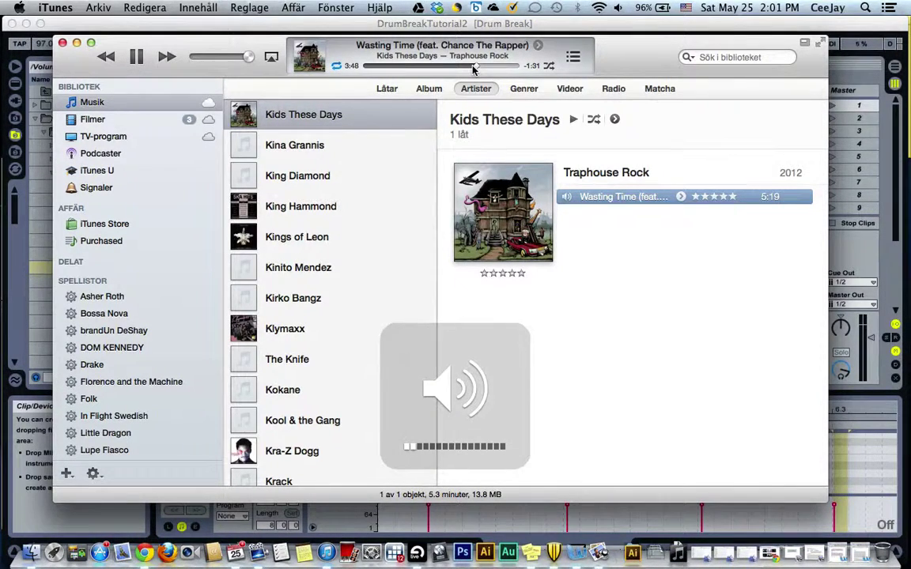
key("XF86AudioRaiseVolume")
key("XF86AudioRaiseVolume")
key("XF86AudioRaiseVolume")
key("XF86AudioRaiseVolume")
key("XF86AudioRaiseVolume")
key("XF86AudioRaiseVolume")
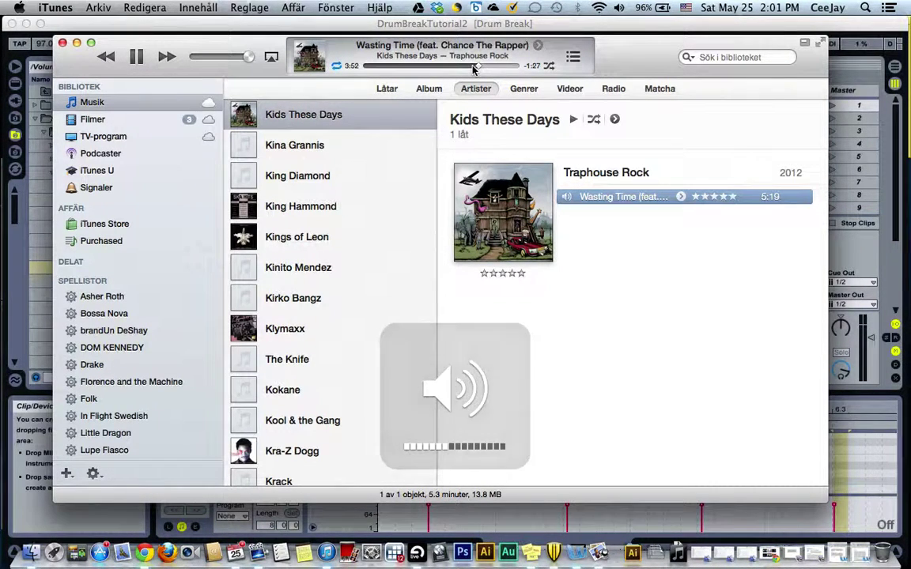
key("XF86AudioLowerVolume")
key("XF86AudioLowerVolume")
key("XF86AudioLowerVolume")
key("XF86AudioLowerVolume")
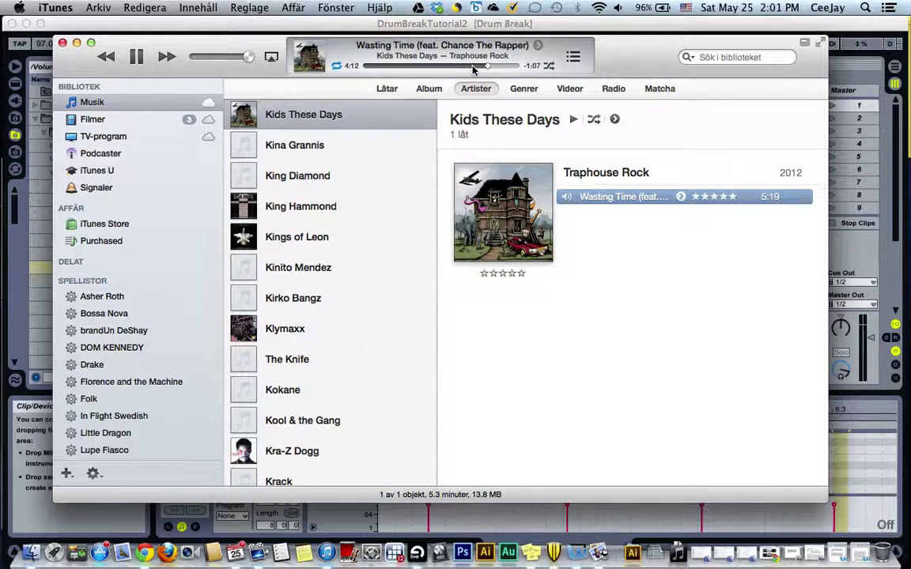
Pause the song, close the iTunes window and browse the drum samples in the 300 breaks folder
key("space")
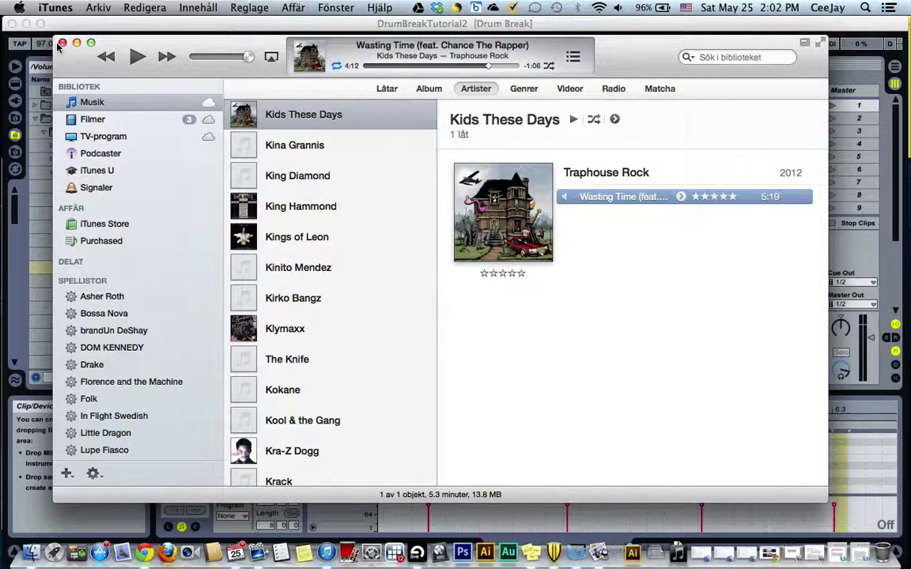
left_click(60, 45)
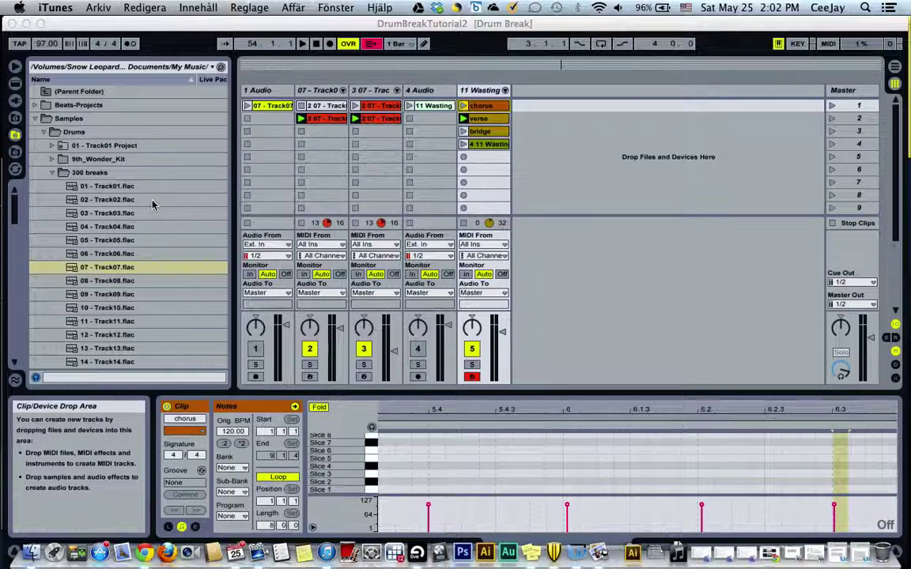
scroll(134, 167, "down", 5)
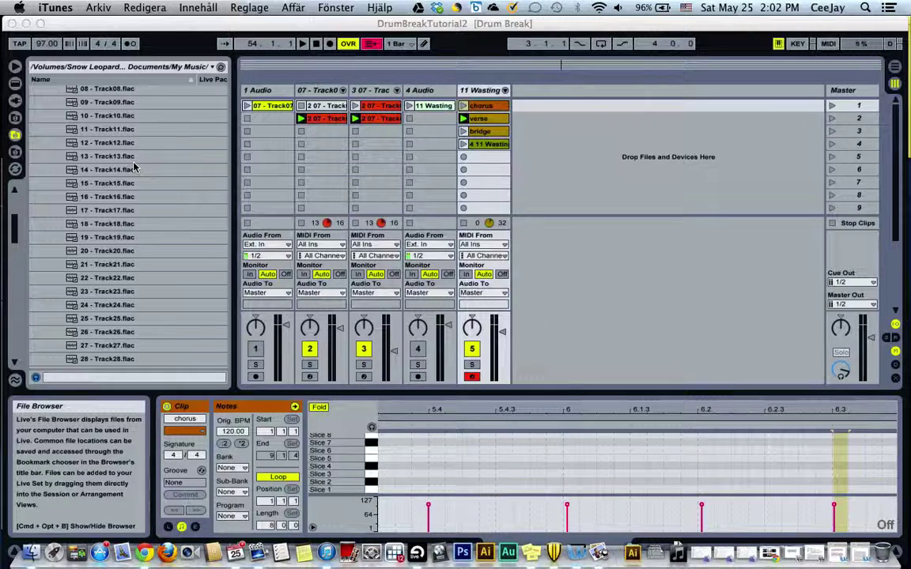
scroll(135, 167, "up", 5)
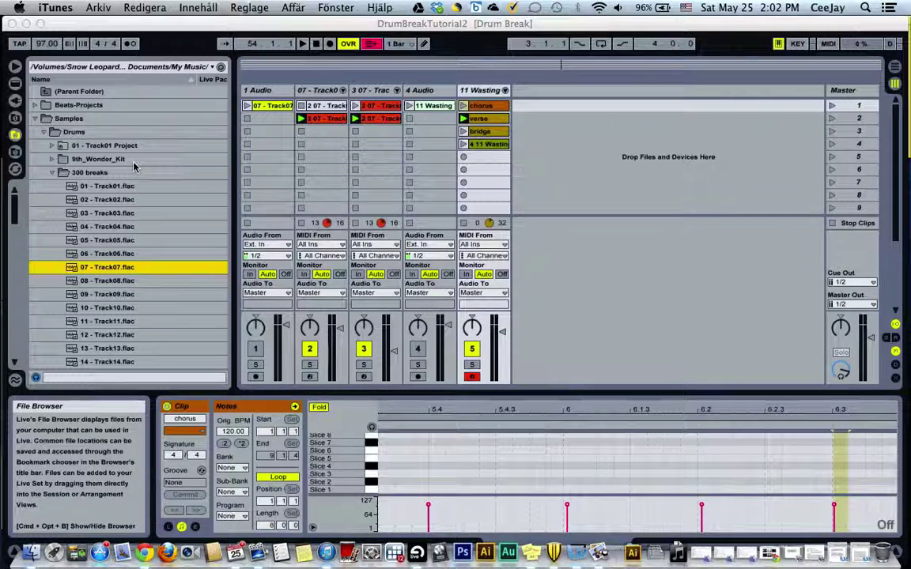
Bring the "Wasting Time" song from iTunes into a new audio track in Live, and place its clip in scene 1
left_click(326, 552)
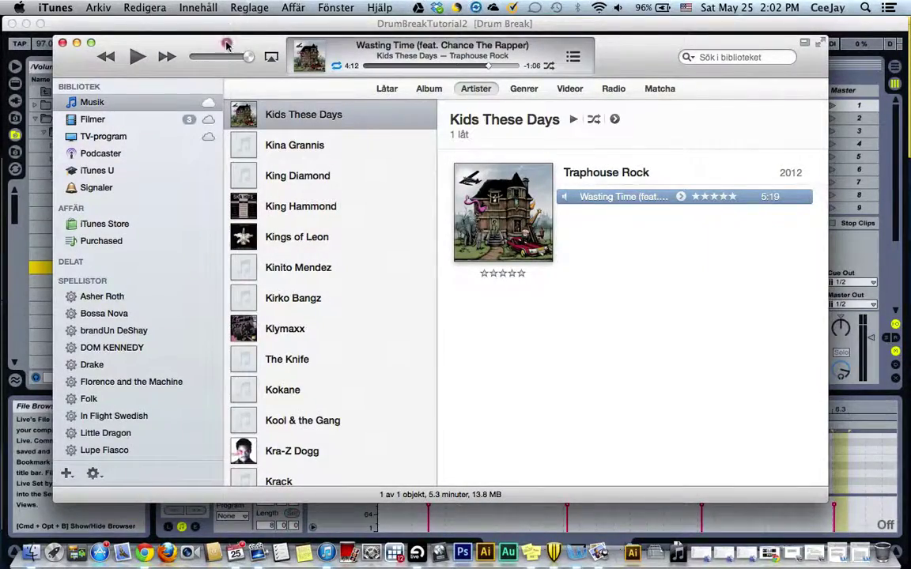
left_click_drag(226, 45, 225, 215)
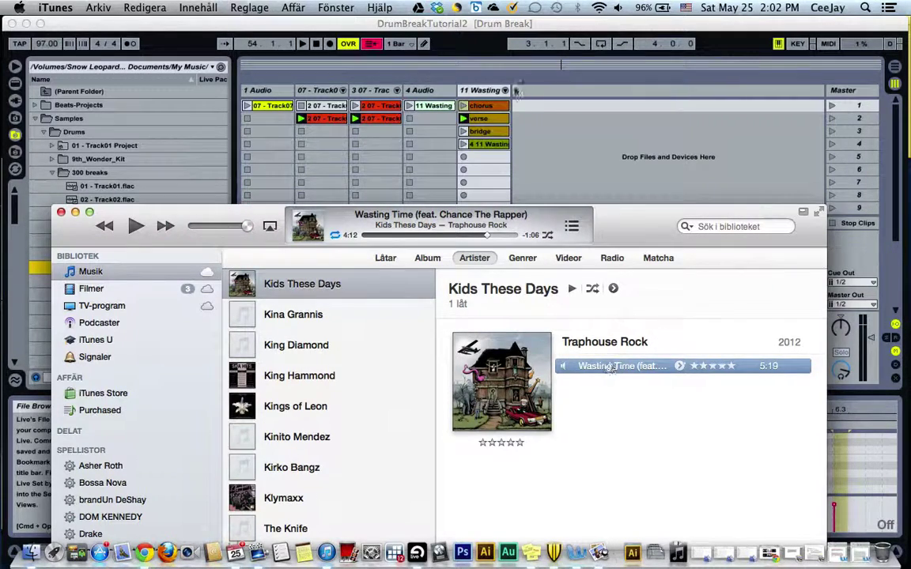
left_click(542, 156)
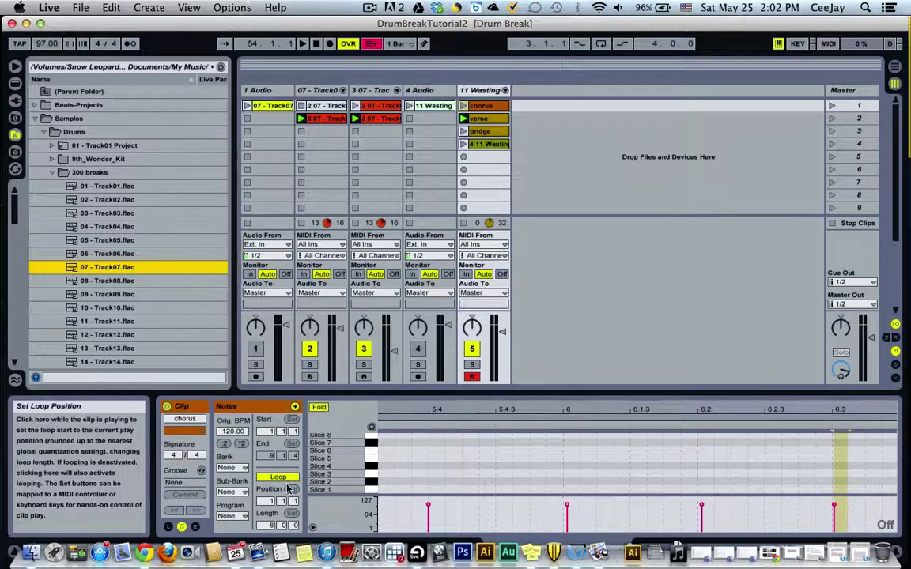
left_click(326, 552)
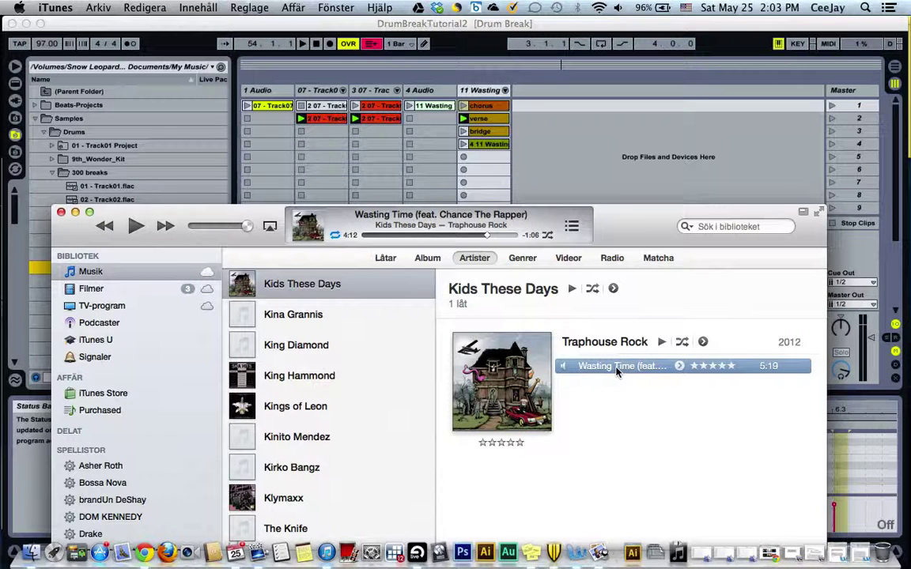
left_click_drag(618, 371, 607, 173)
left_click(621, 141)
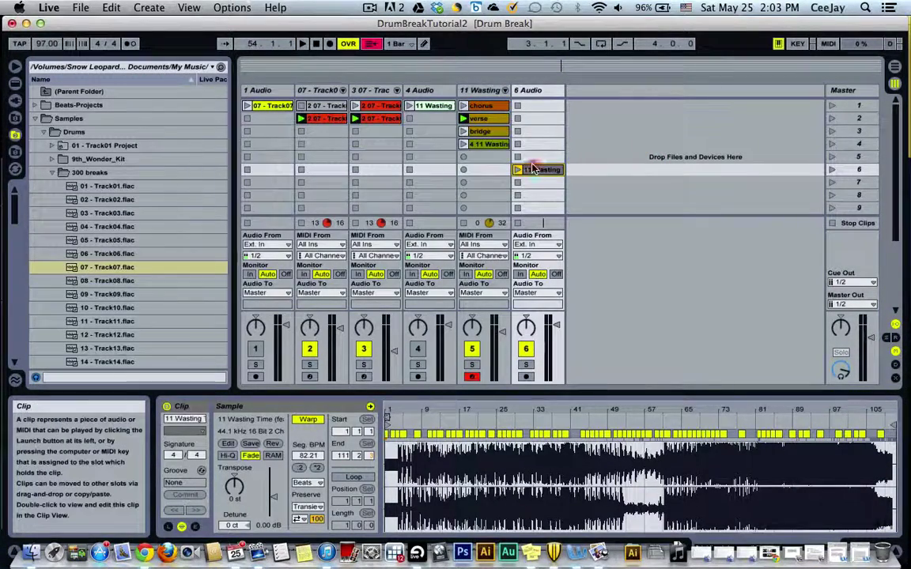
left_click_drag(534, 169, 534, 104)
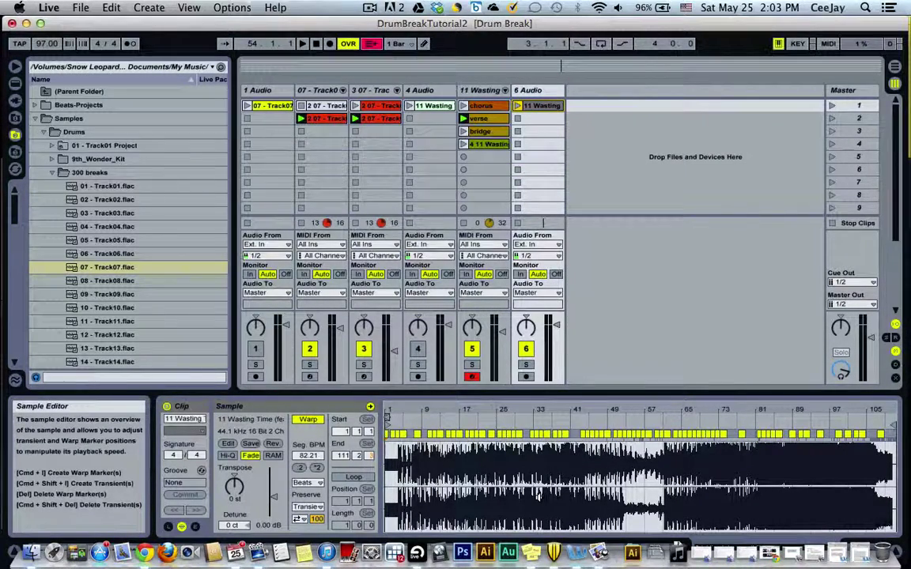
Solo the 6 Audio track, play its "11 Wasting" clip briefly and stop playback
left_click(526, 365)
left_click(517, 106)
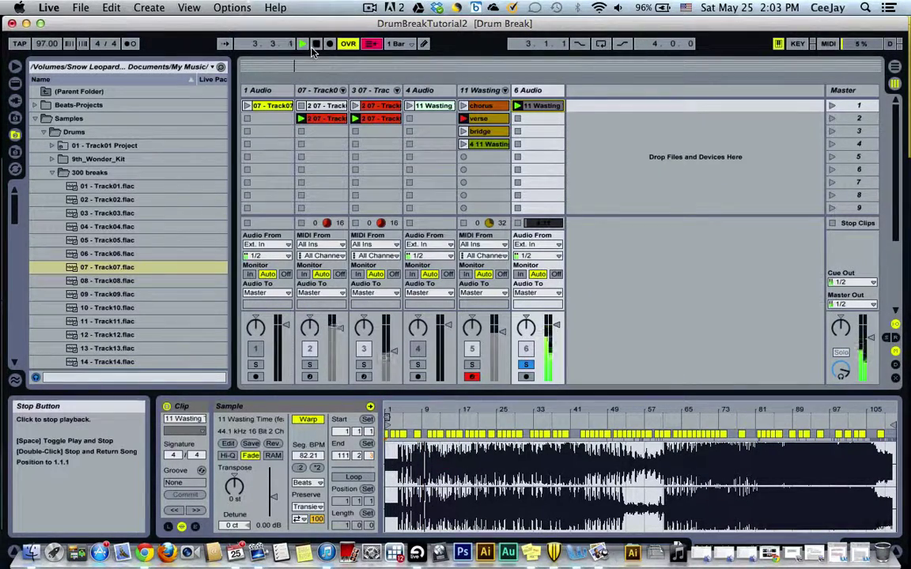
left_click(313, 49)
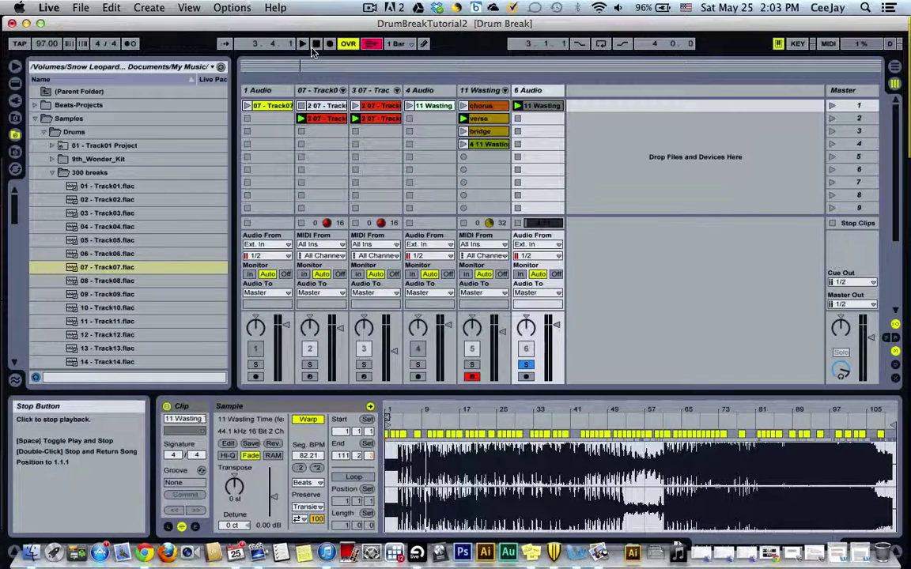
Delete the 6 Audio track and show the sample of the existing "11 Wasting" clip on the 4 Audio track
left_click(545, 93)
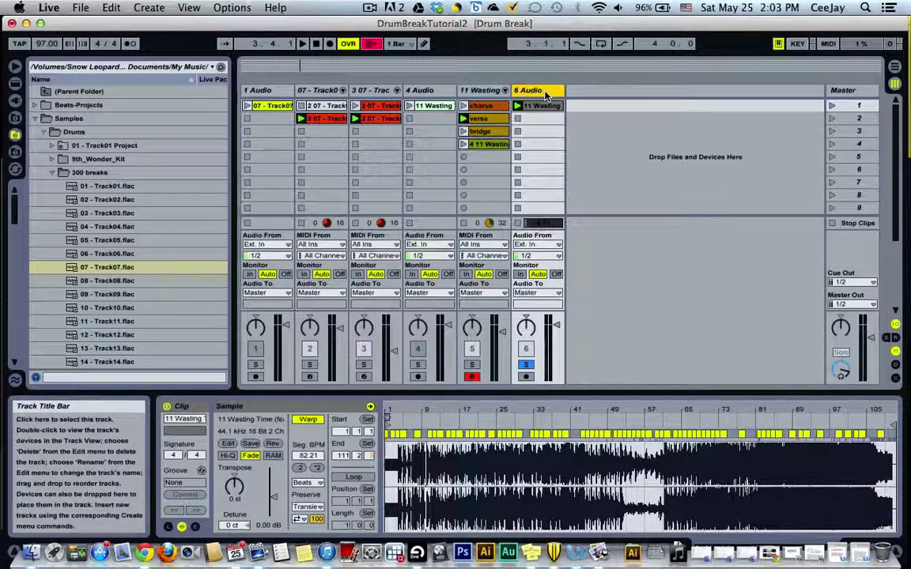
key("Delete")
left_click(427, 107)
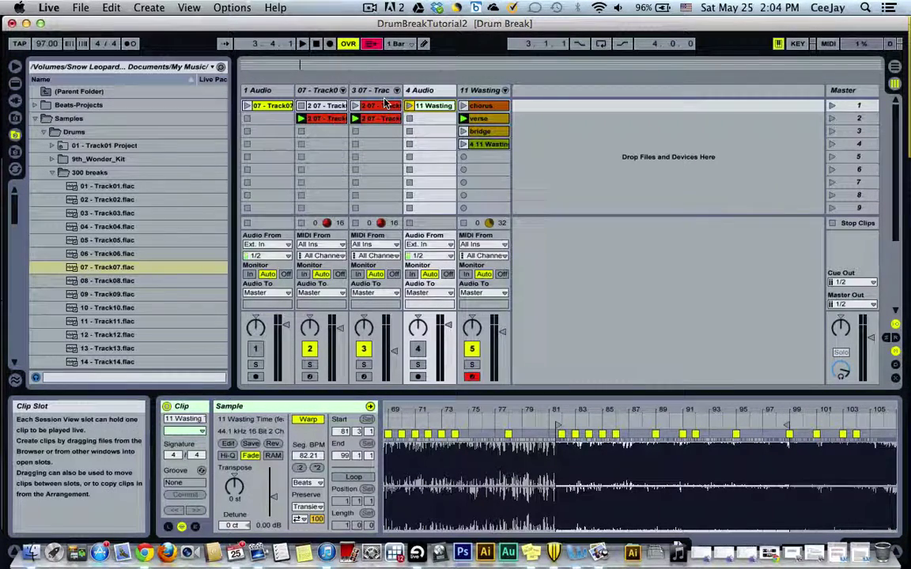
Reset the playback position to the start, solo track 2 and play its scene 2 drum clip at a raised system volume
left_click(316, 45)
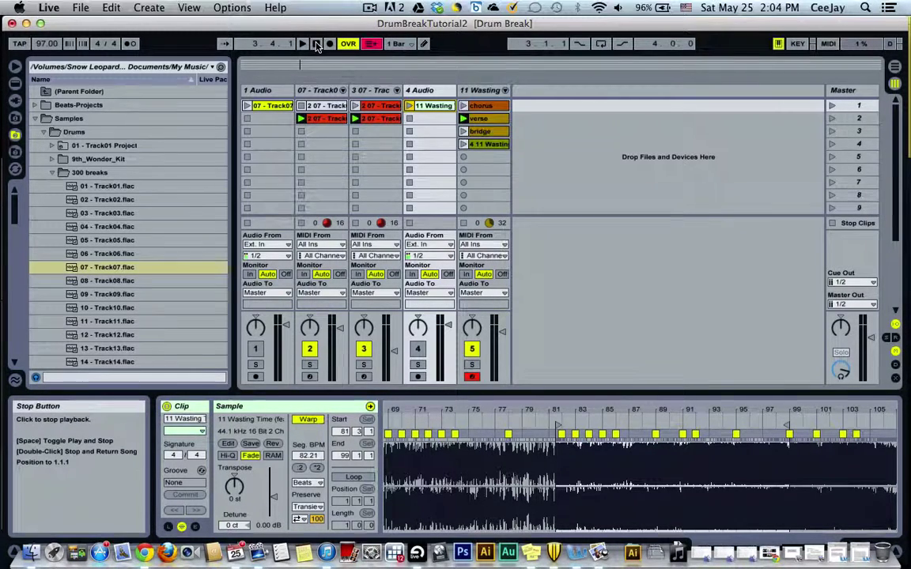
left_click(311, 365)
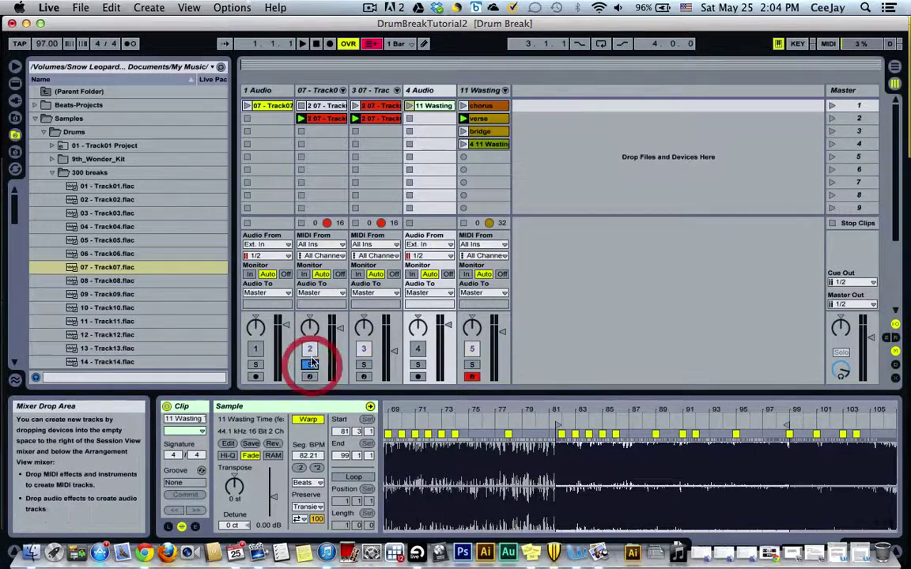
left_click(301, 119)
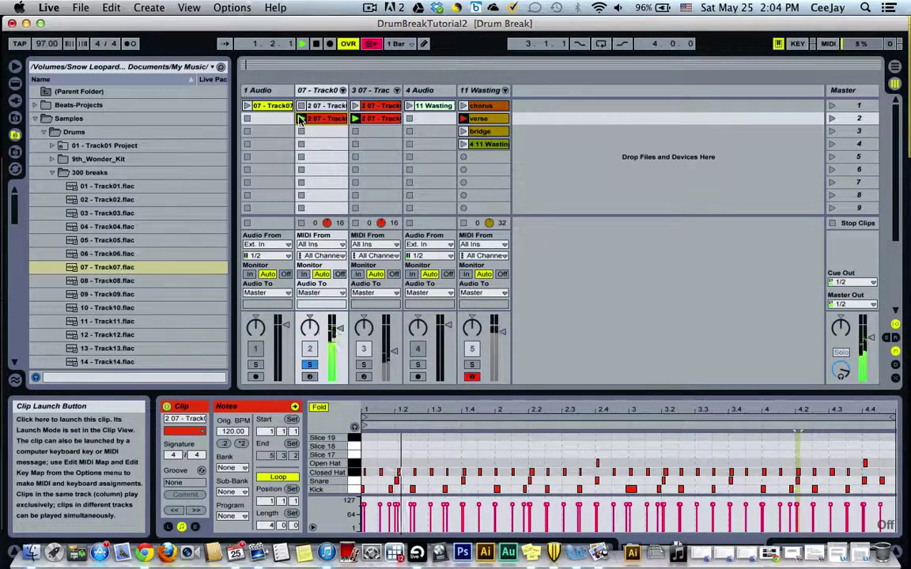
key("XF86AudioRaiseVolume")
key("XF86AudioRaiseVolume")
key("XF86AudioRaiseVolume")
key("XF86AudioRaiseVolume")
key("XF86AudioRaiseVolume")
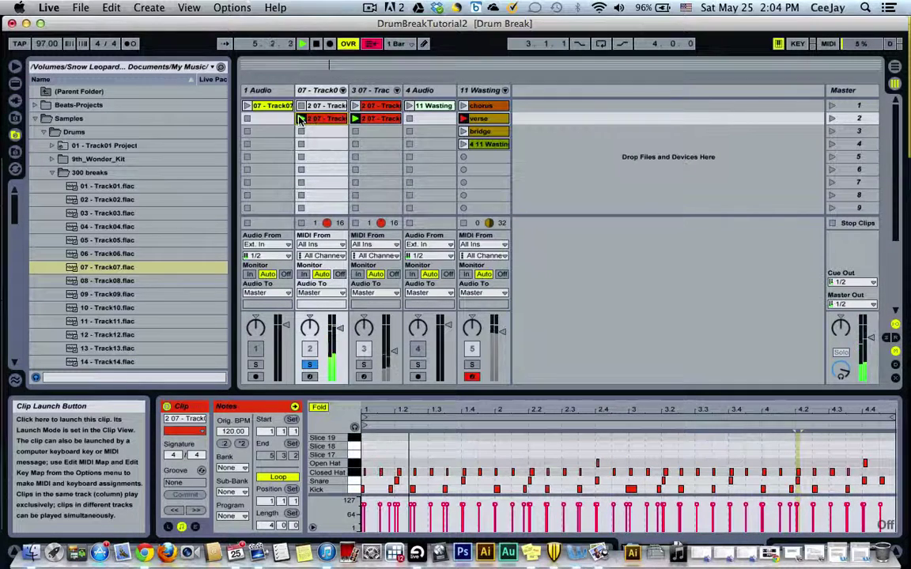
Stop playback, return the position to the start and unsolo track 2
left_click(316, 44)
left_click(316, 44)
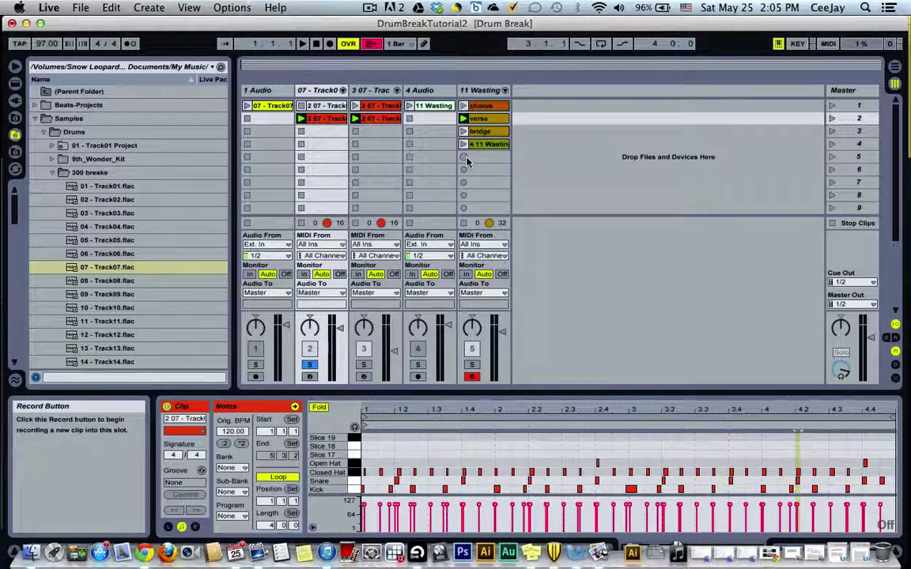
left_click(309, 366)
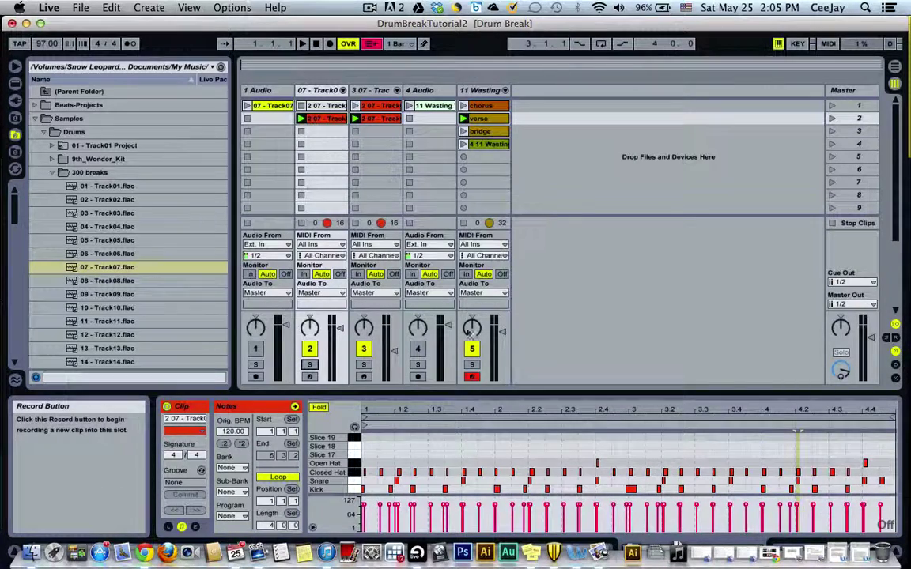
Disarm the "11 Wasting" MIDI track and arm it for recording again
left_click(468, 378)
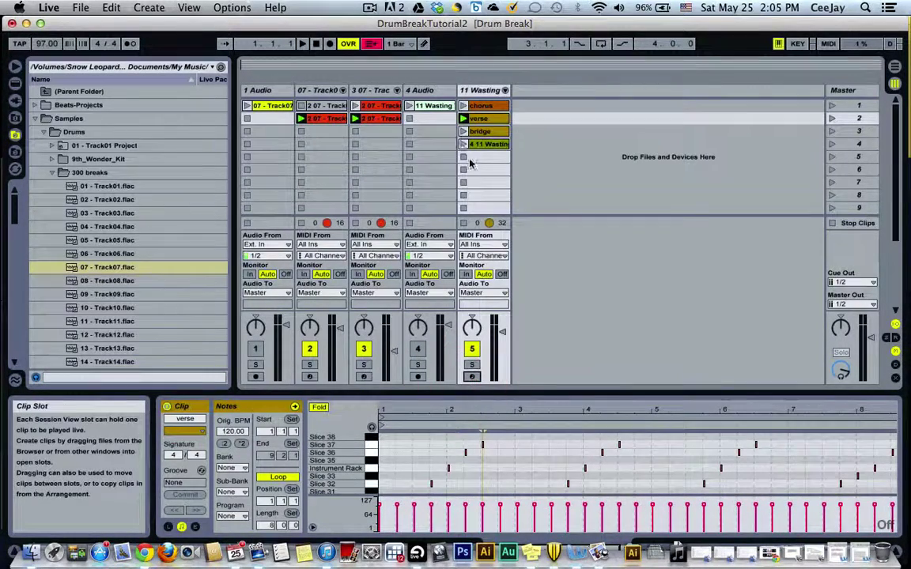
left_click(472, 378)
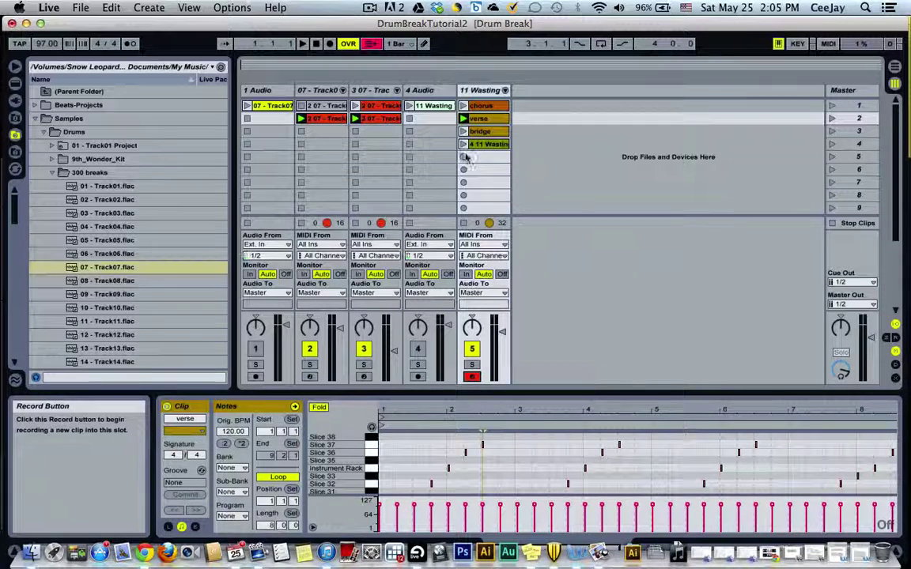
Examine the full note pattern of the chorus clip on the "11 Wasting" track
left_click(483, 105)
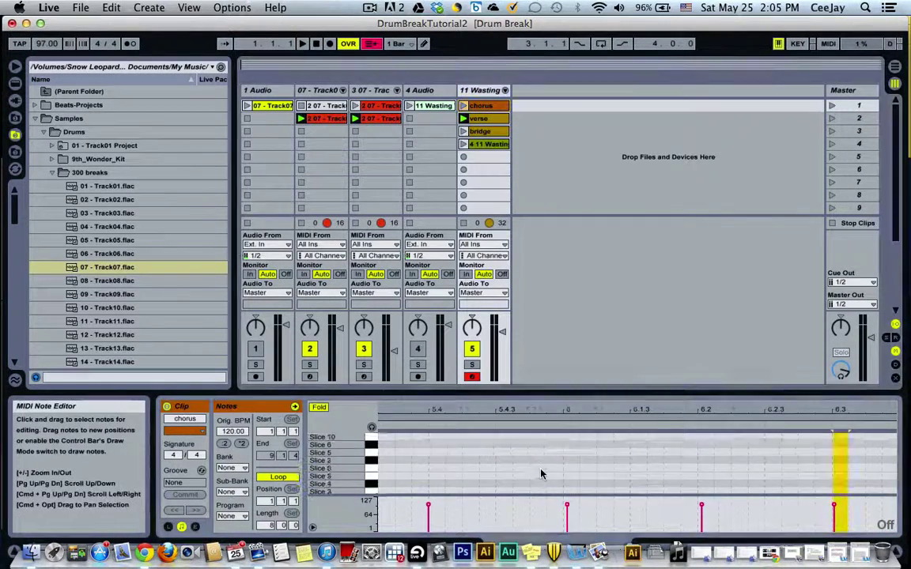
scroll(533, 472, "left", 10)
scroll(533, 472, "up", 10)
left_click_drag(517, 412, 519, 364)
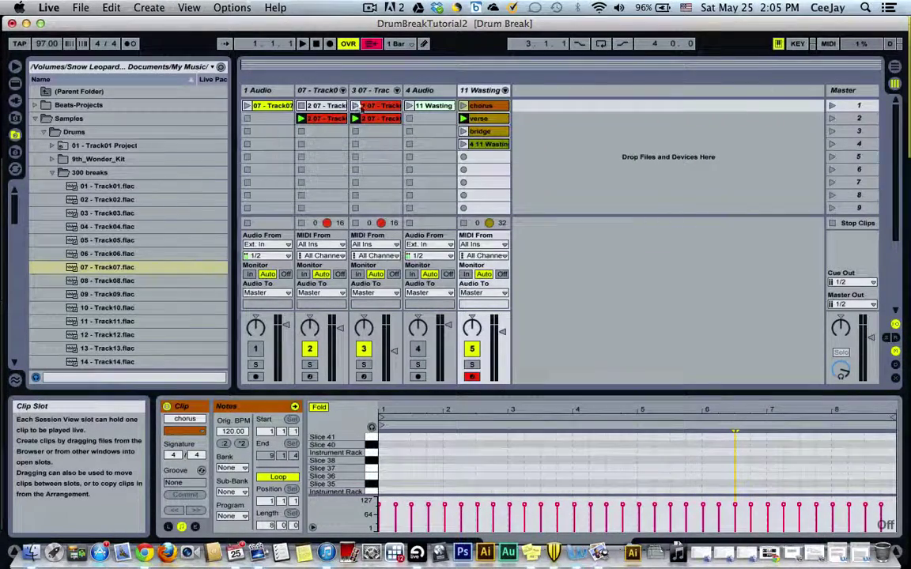
left_click(368, 8)
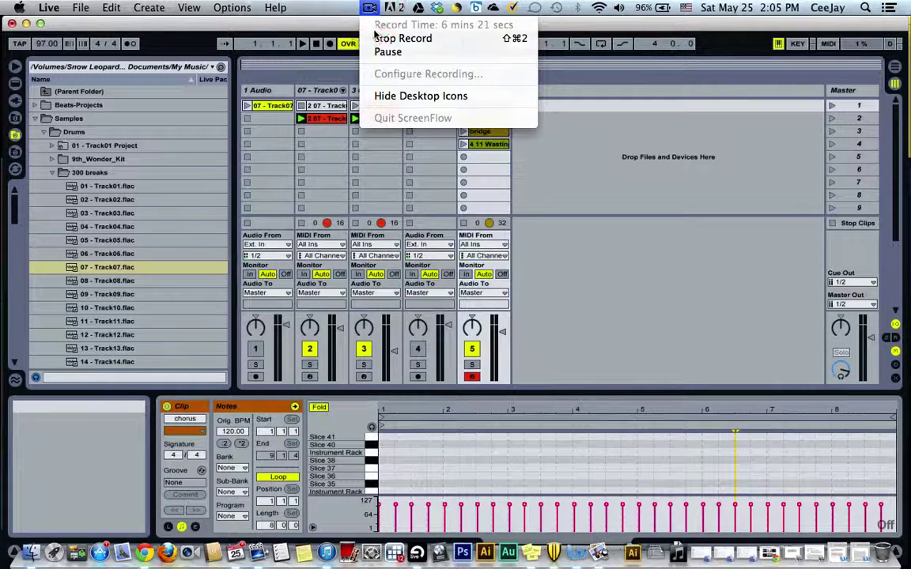
left_click(373, 52)
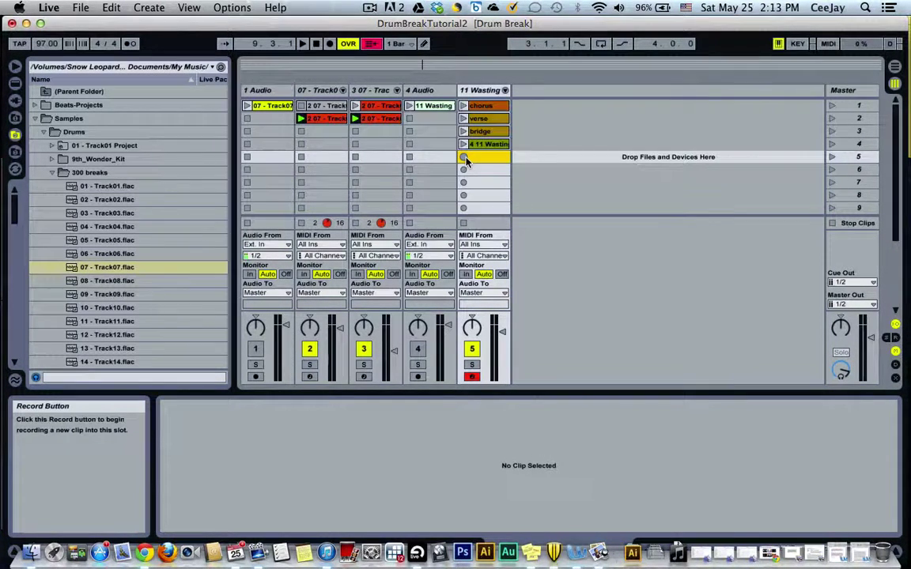
Record a new MIDI clip of about eight bars in scene 5 of the "11 Wasting" track and stop playback
left_click(465, 157)
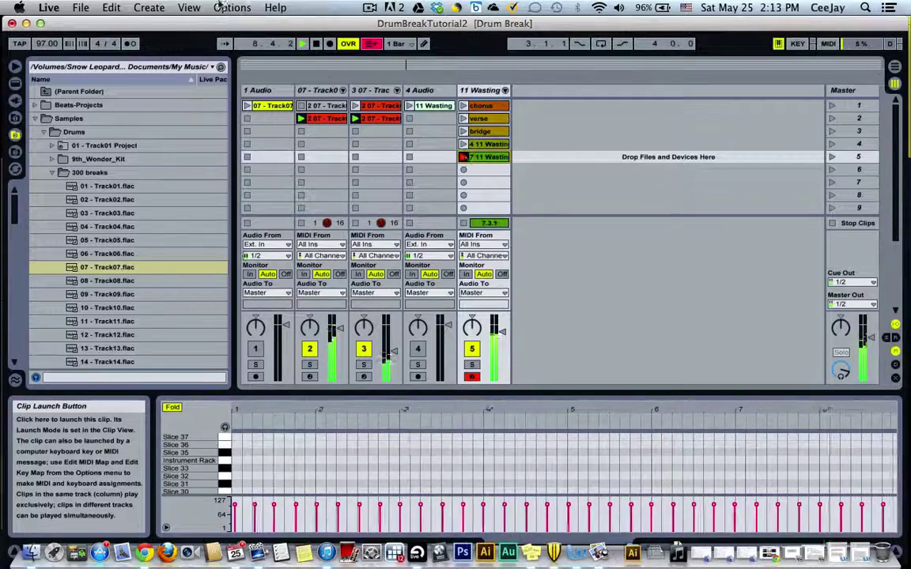
left_click(316, 43)
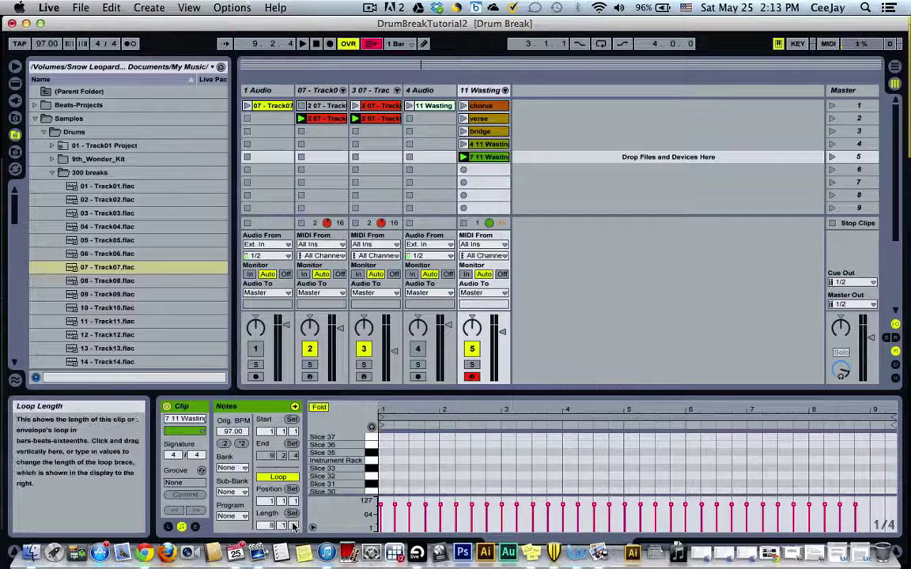
Set the loop length of the scene 5 clip on the "11 Wasting" track to exactly eight bars, 8.0.0
key("Down")
key("Down")
key("Down")
key("Down")
key("Down")
key("Down")
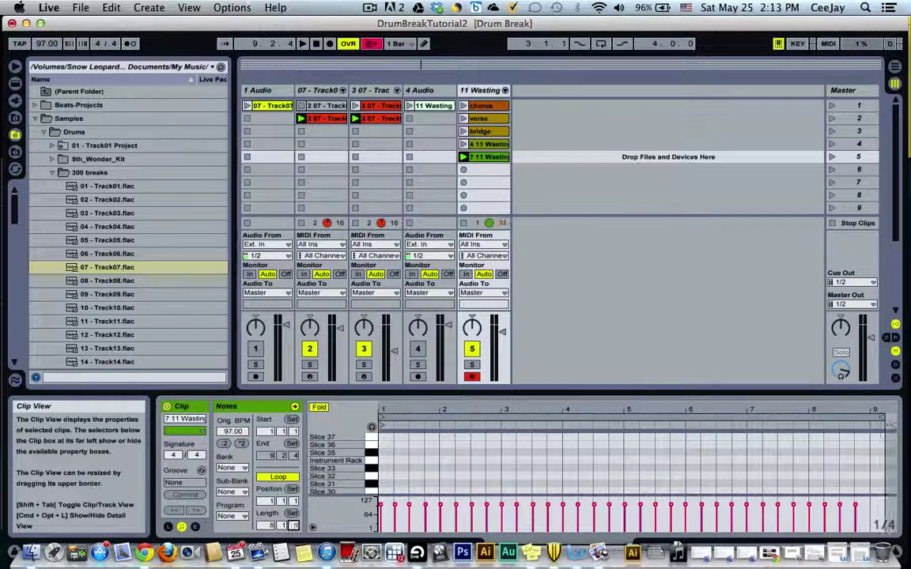
key("Down")
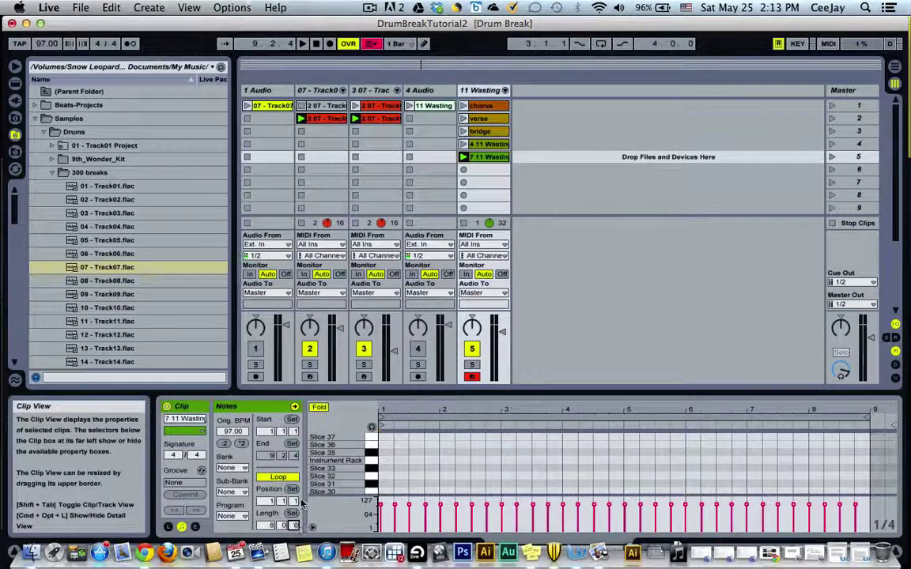
Play back the scene 5 clip of the "11 Wasting" track over the drums and examine its recorded slice notes
left_click(464, 158)
left_click(465, 158)
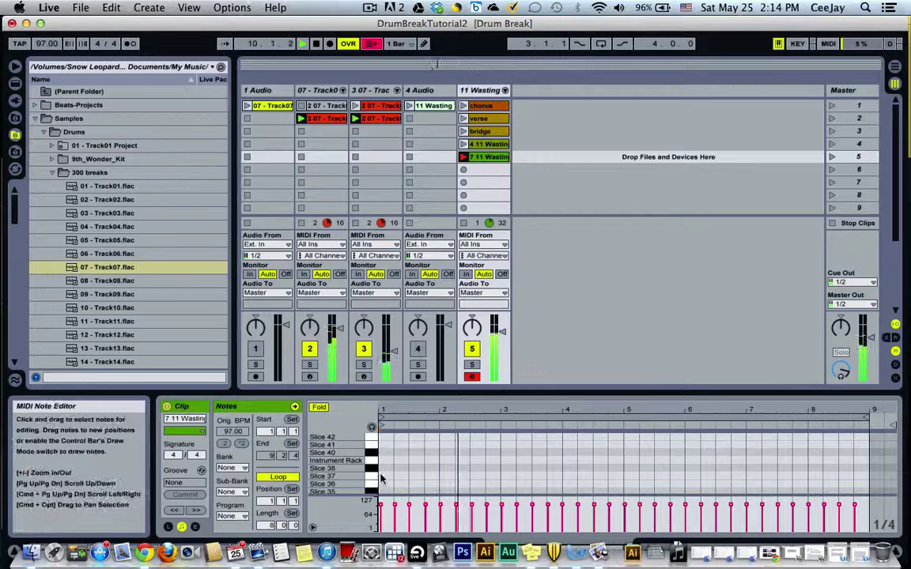
scroll(384, 475, "up", 2)
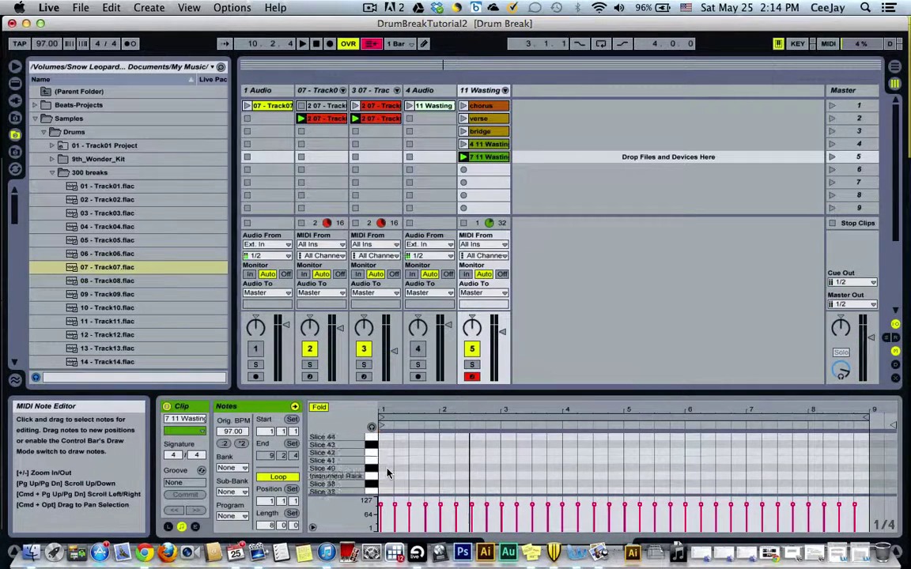
scroll(388, 473, "down", 10)
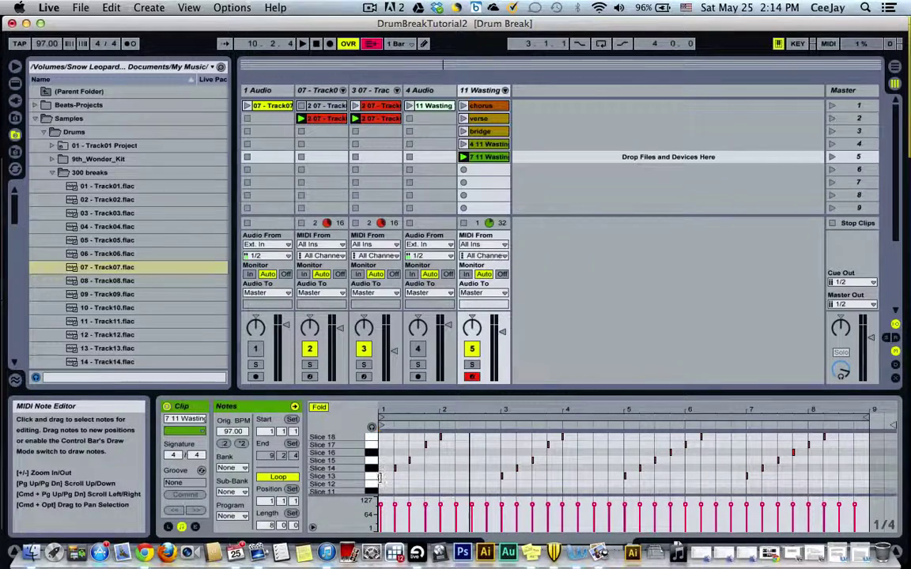
left_click(381, 473)
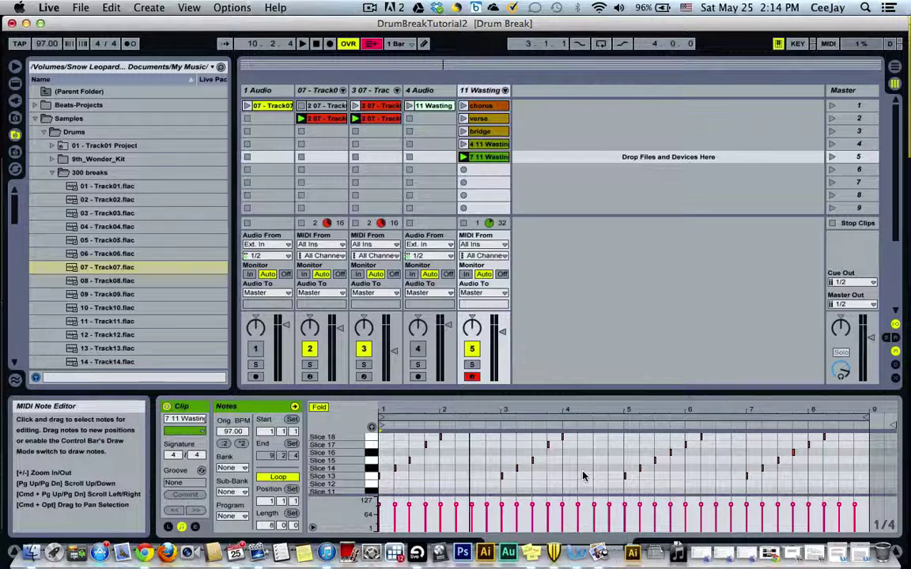
scroll(526, 433, "up", 2)
scroll(583, 475, "up", 2)
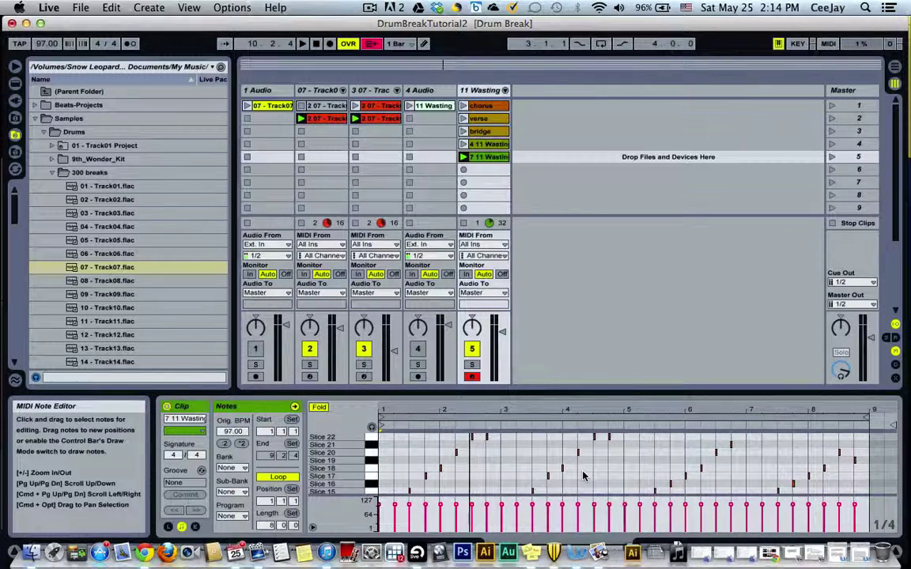
scroll(583, 475, "down", 2)
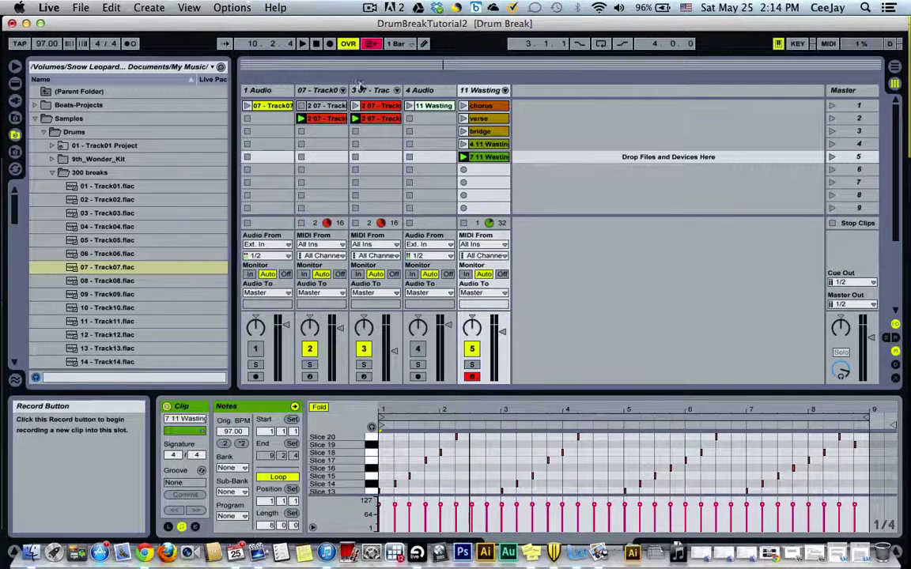
left_click(371, 9)
left_click(387, 53)
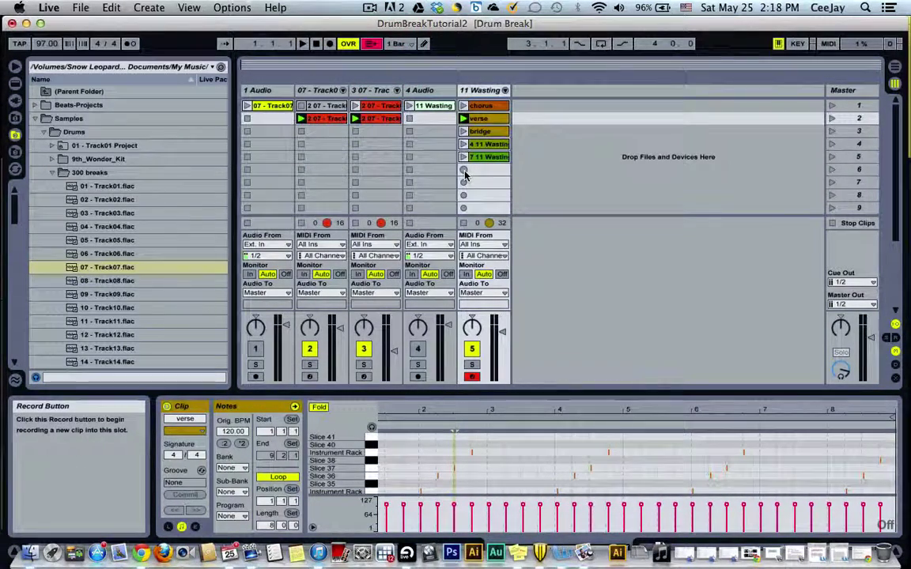
Record a new MIDI clip of about eight bars in scene 6 of the "11 Wasting" track and stop playback
left_click(463, 171)
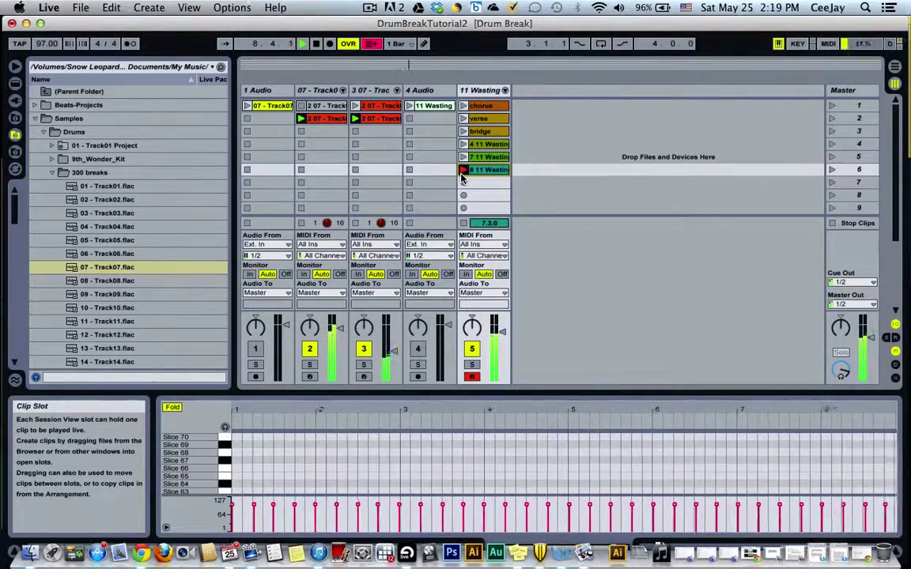
left_click(463, 171)
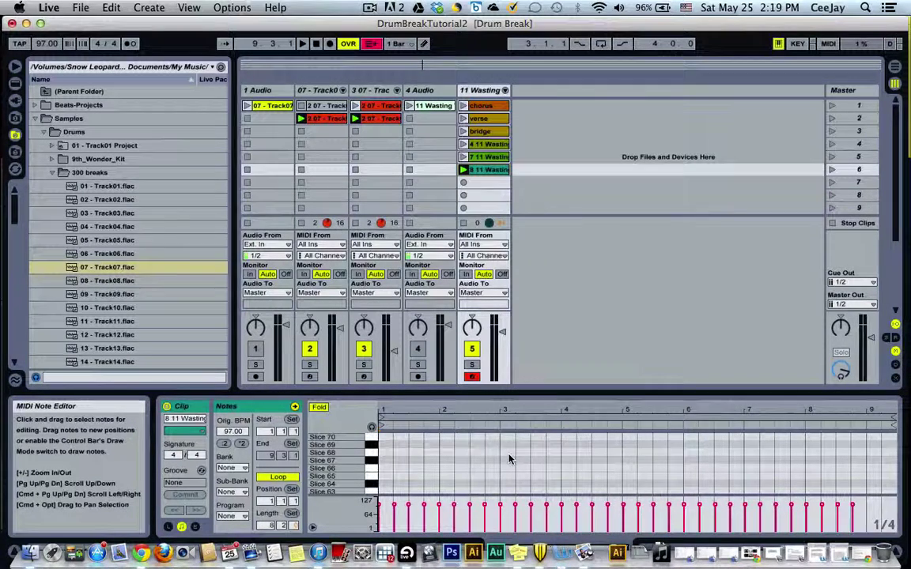
Examine the timing of individual notes in the scene 6 clip, including the Slice 36 notes in bars 2 and 4
scroll(563, 458, "down", 3)
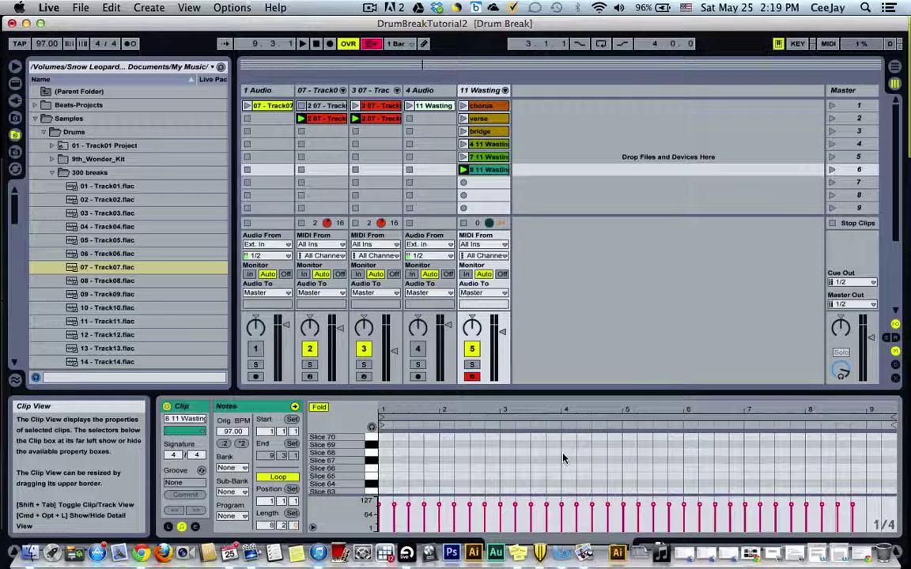
scroll(563, 458, "down", 5)
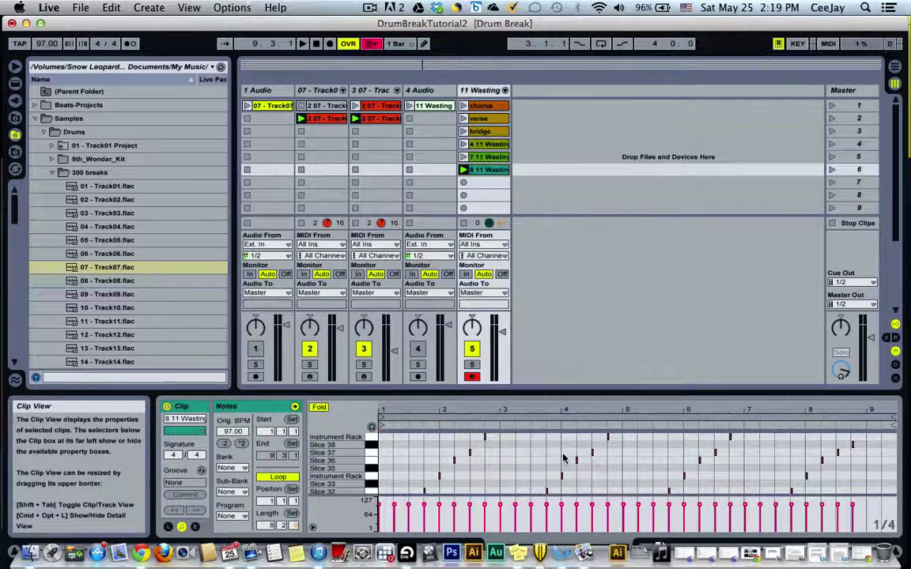
left_click(576, 461)
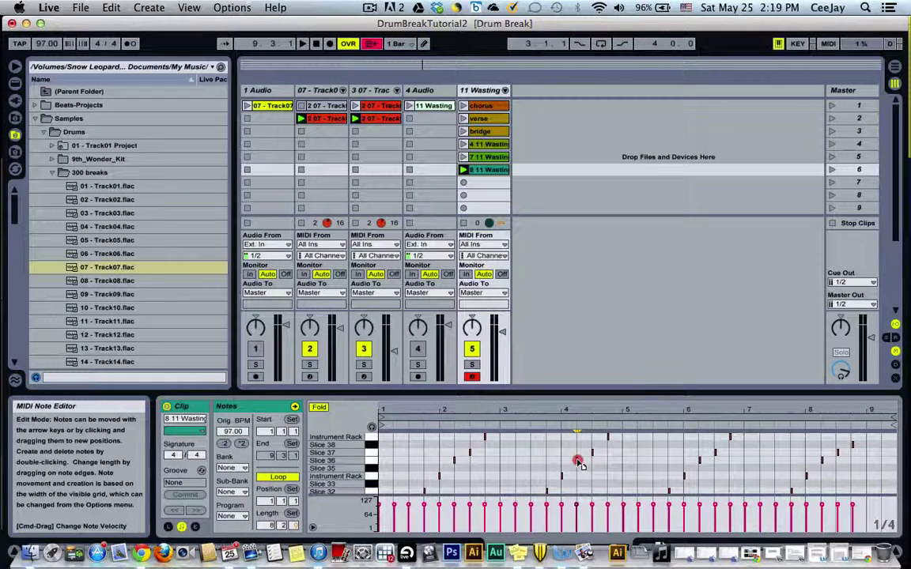
left_click(577, 462)
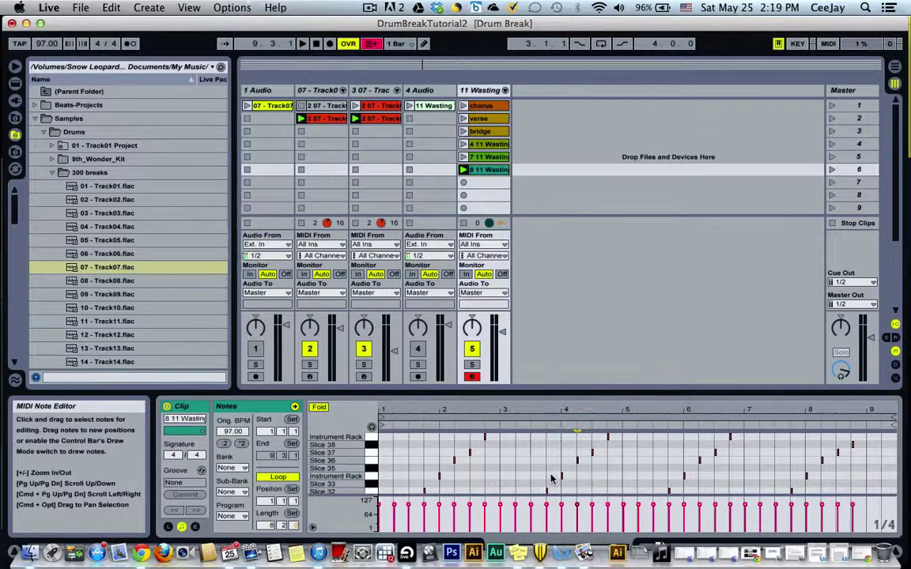
left_click(460, 459)
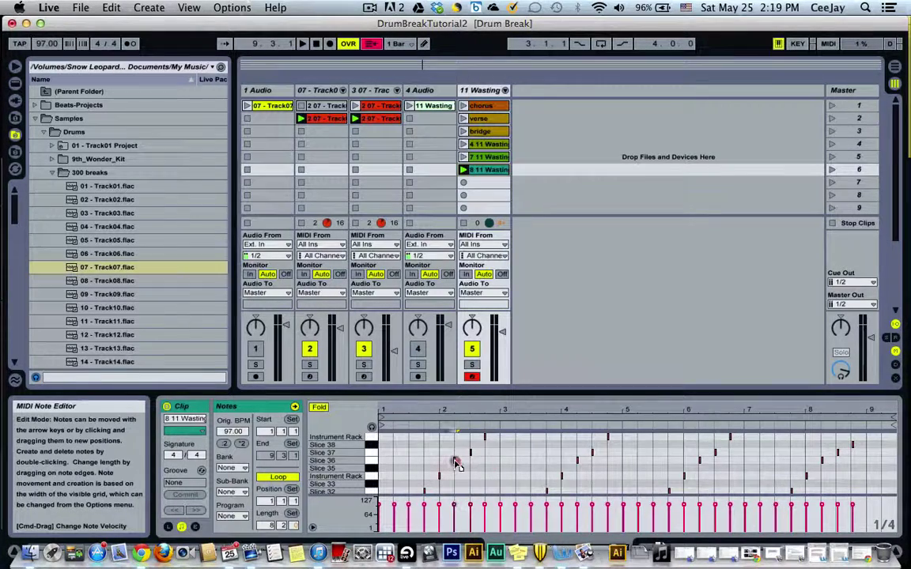
left_click(440, 476)
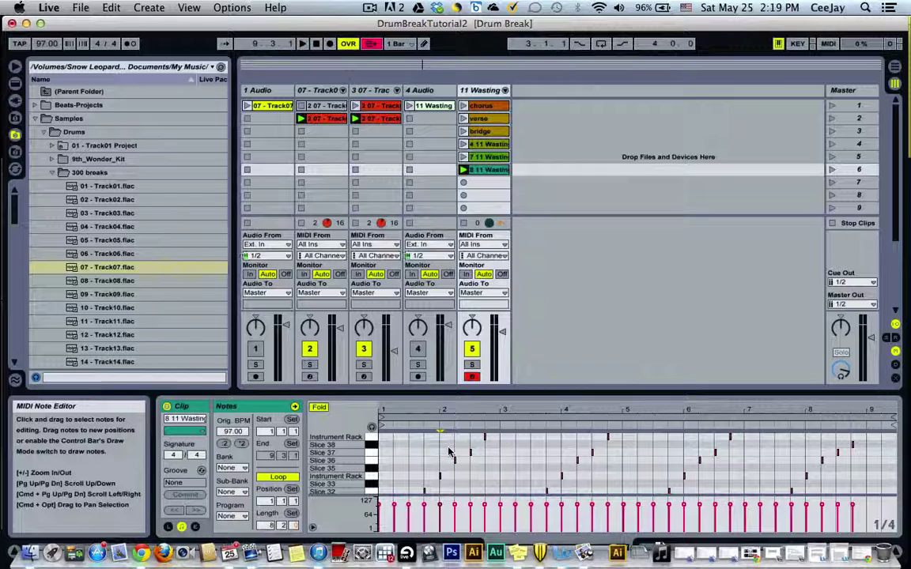
right_click(449, 452)
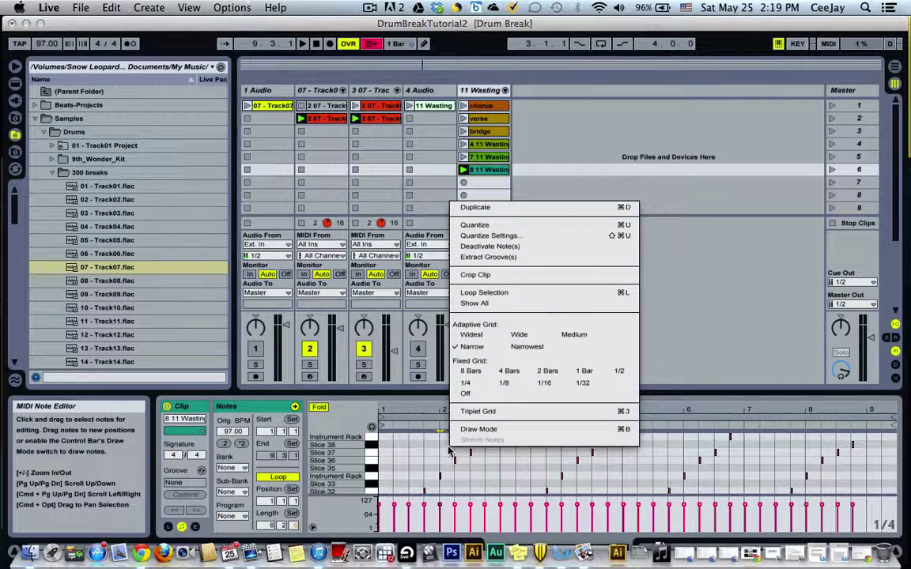
left_click(500, 235)
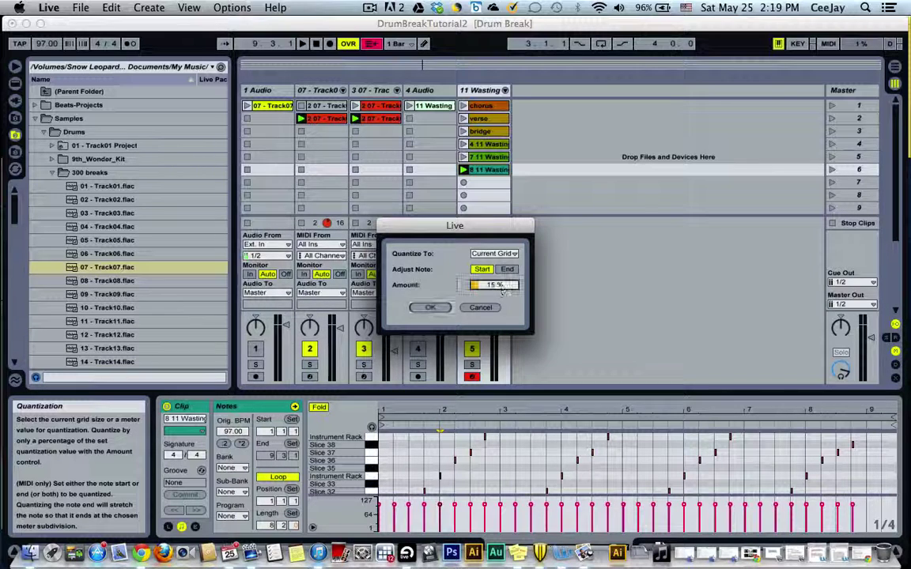
left_click_drag(494, 286, 495, 218)
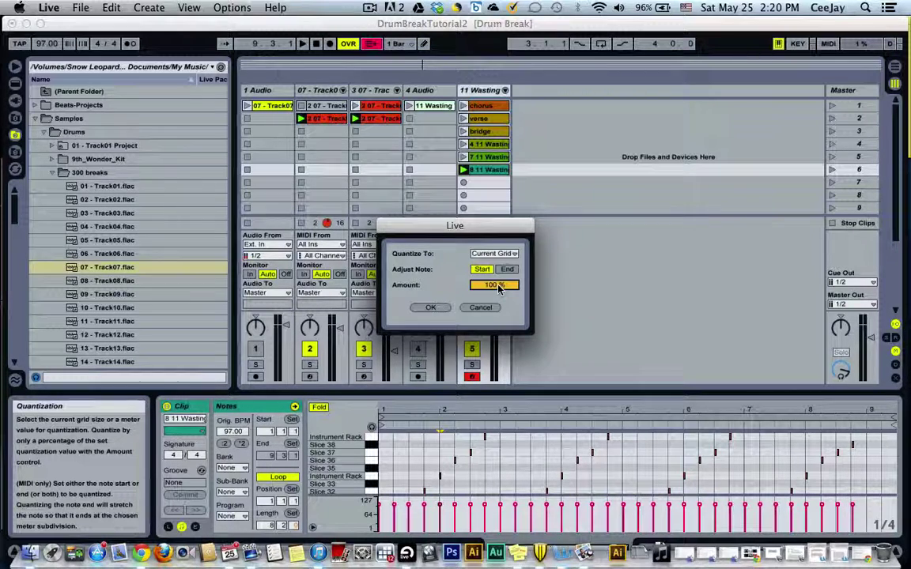
left_click(492, 307)
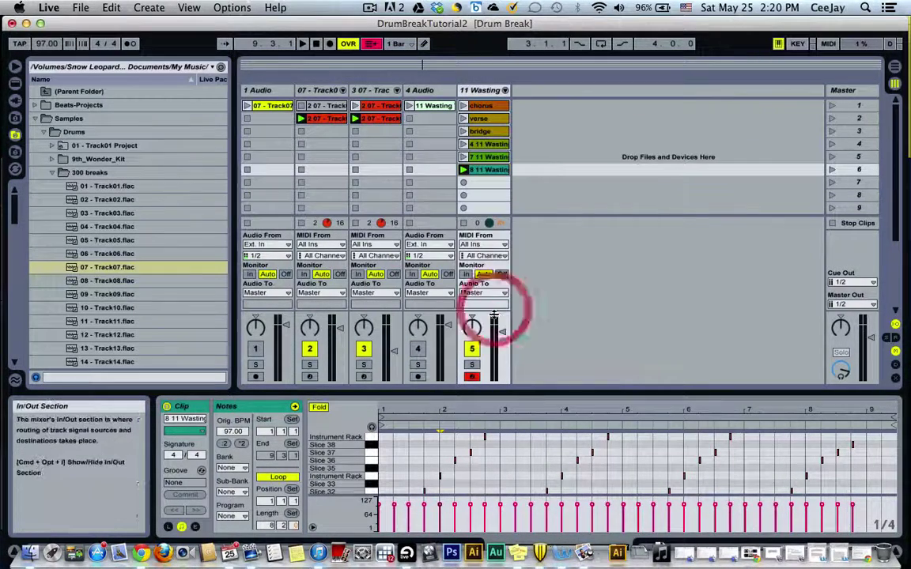
Move the Slice 36 note in bar 2 of the scene 6 clip onto the 2.2 grid line
left_click(456, 461)
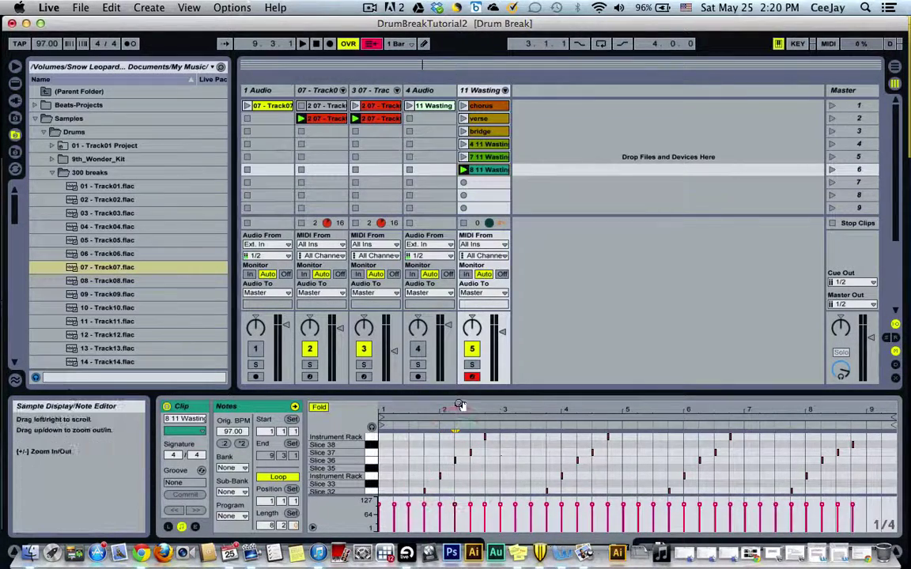
mouse_move(461, 406)
left_mouse_down()
mouse_move(443, 466)
mouse_move(402, 463)
left_mouse_up()
left_click(439, 463)
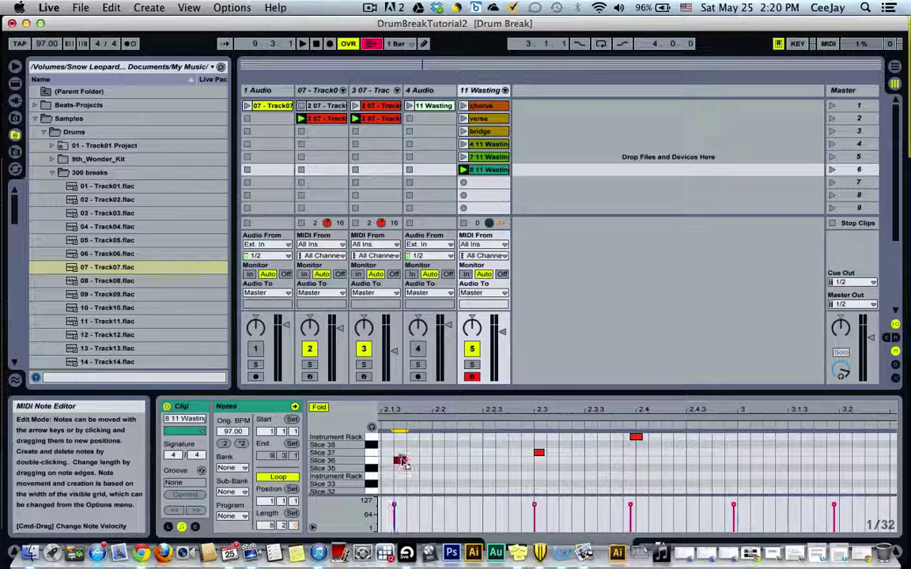
left_click_drag(401, 462, 437, 462)
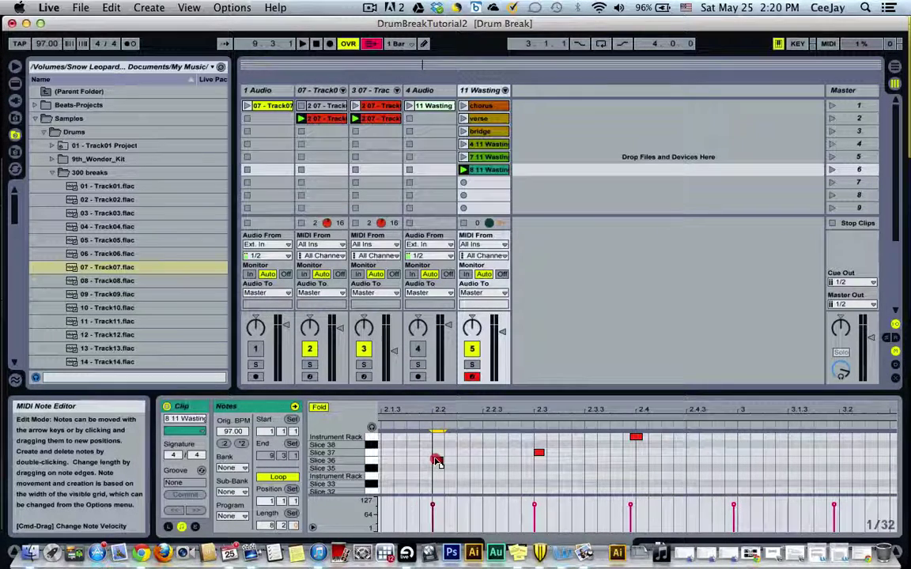
double_click(437, 462)
double_click(438, 461)
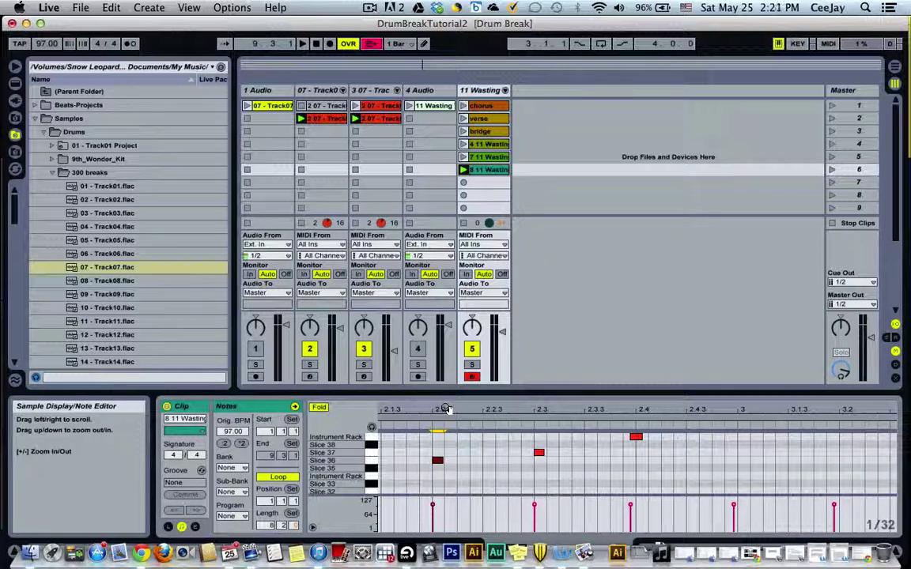
left_click_drag(446, 409, 459, 412)
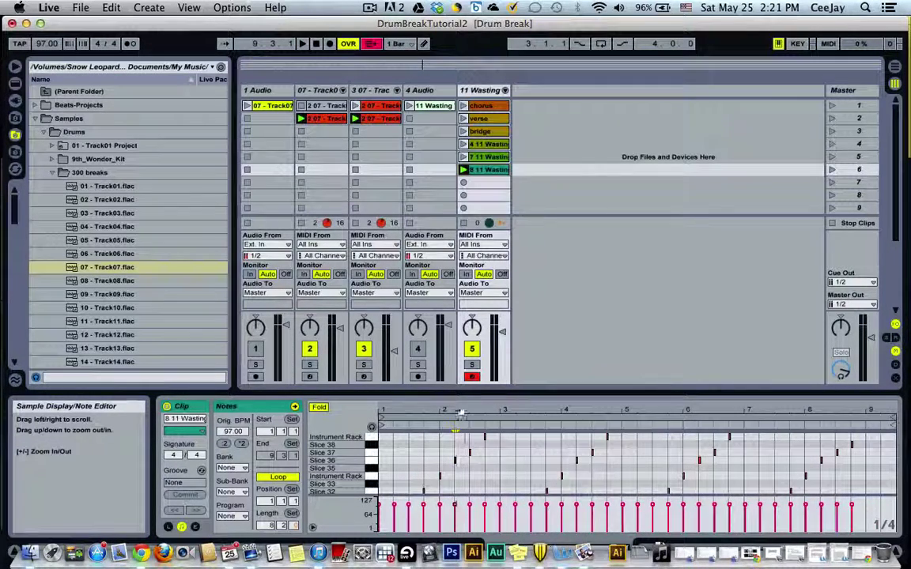